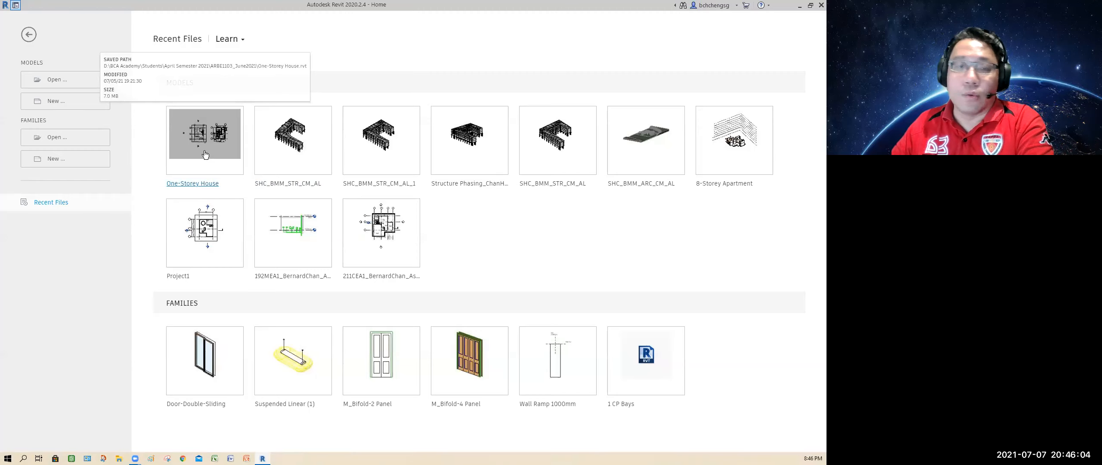
Open the One-Storey House project and delete the imported 2nd Storey Plan.dwg from the 1st Storey floor plan.
click(191, 184)
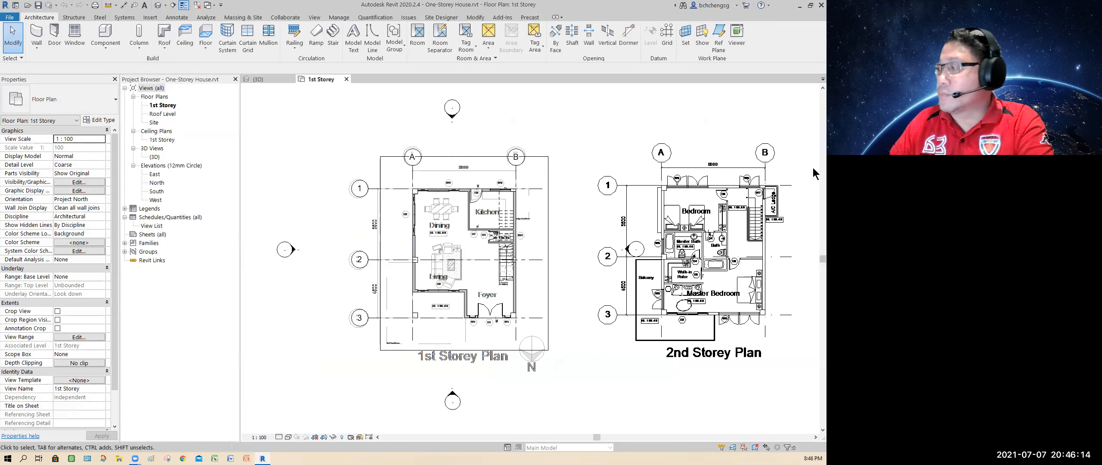
click(666, 233)
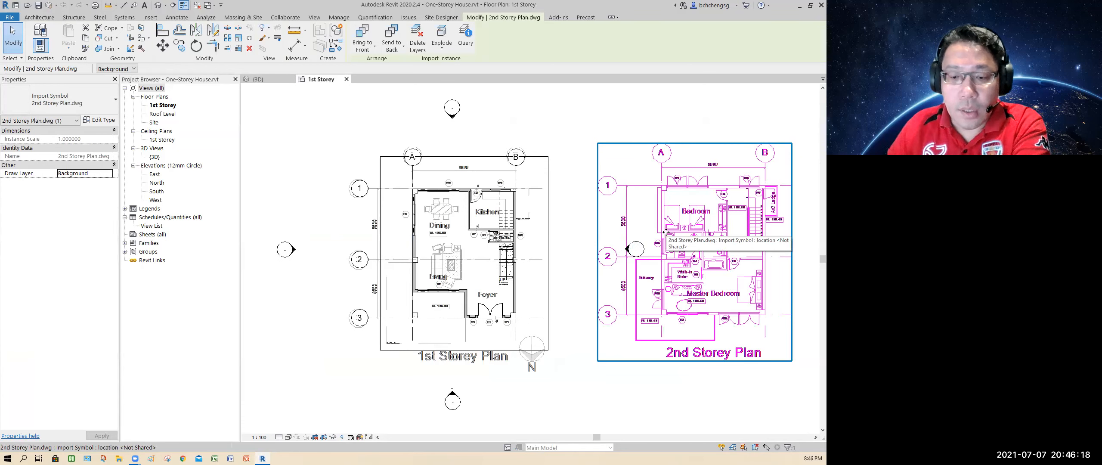
key(Delete)
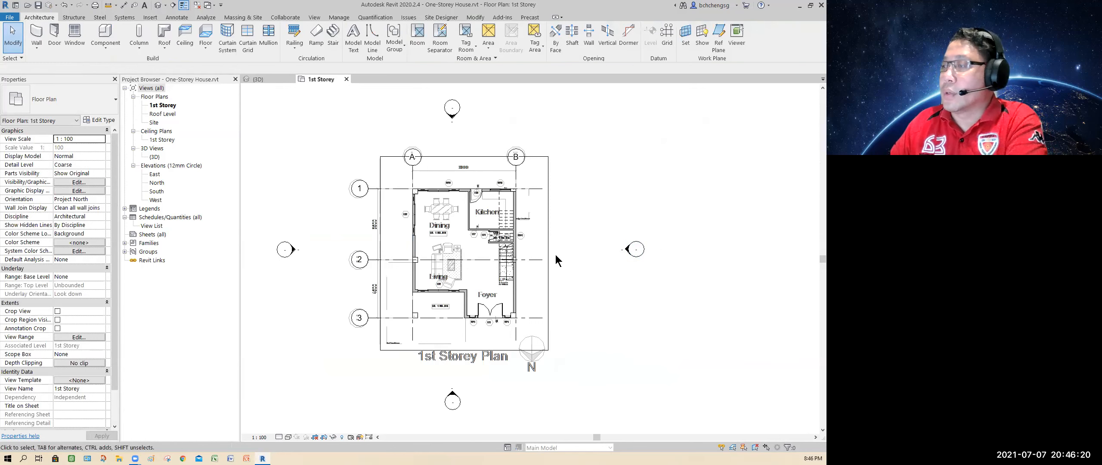
Close the 3D view, open the East elevation and tile it beside the 1st Storey plan.
click(290, 79)
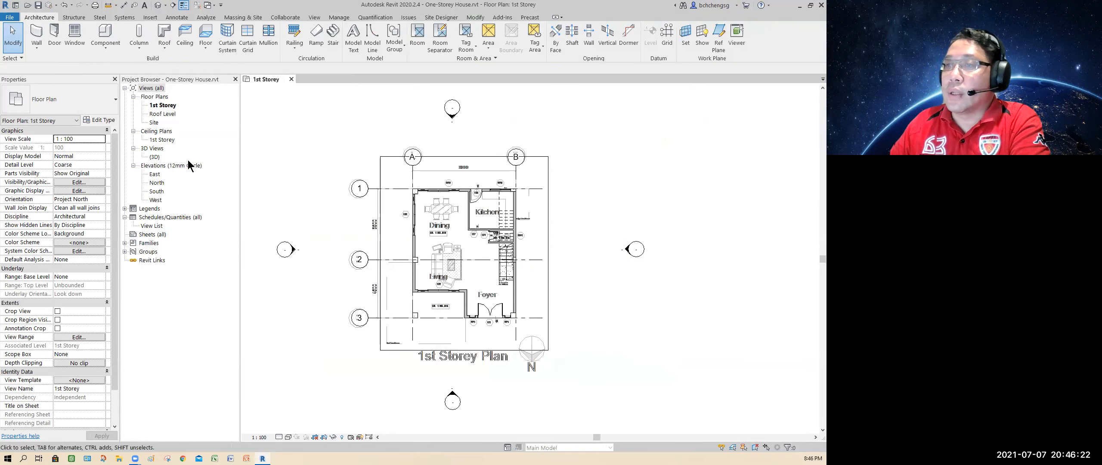
double_click(153, 175)
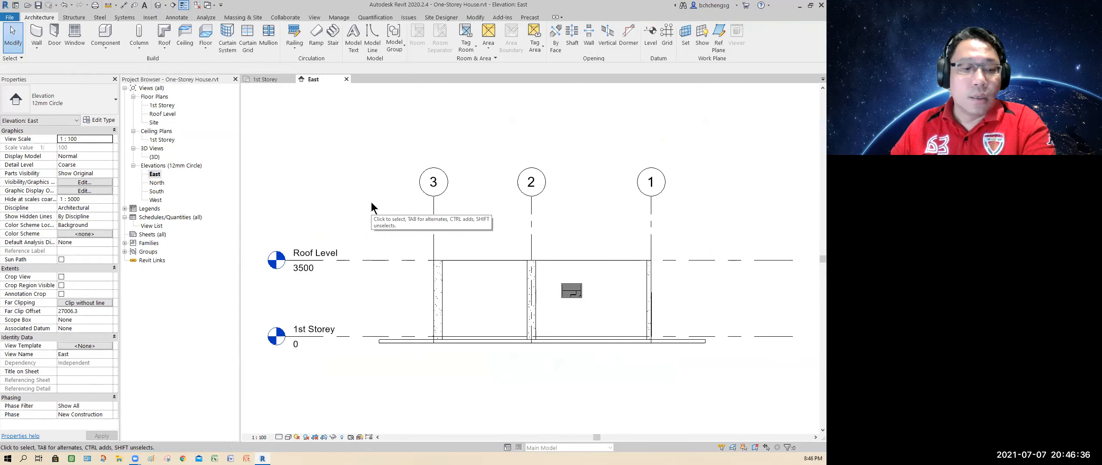
key(w)
key(t)
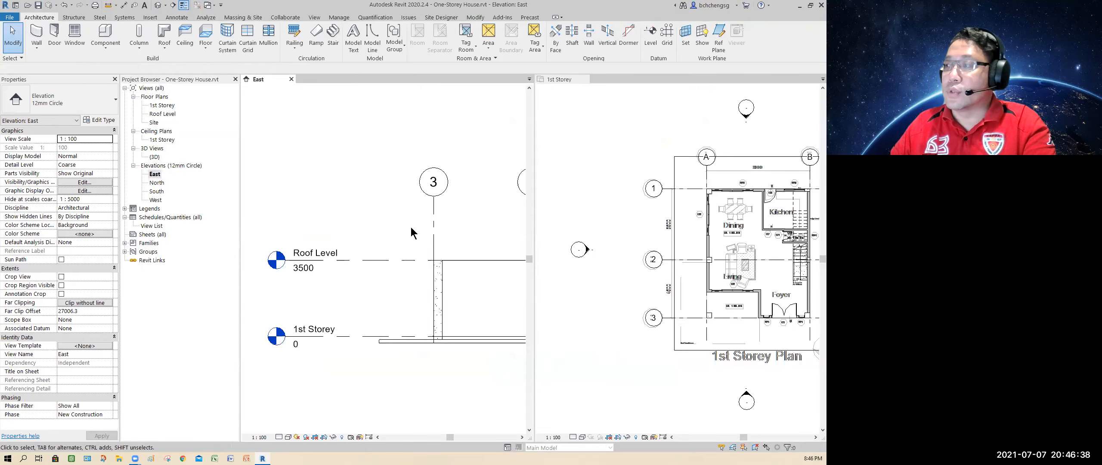
scroll(477, 287, down, 3)
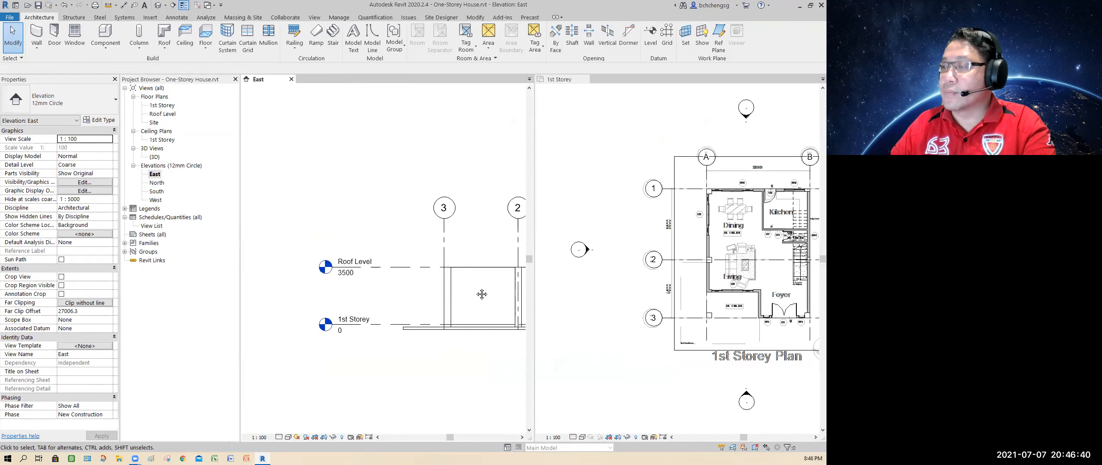
scroll(430, 245, down, 1)
middle_drag(430, 244, 430, 260)
Examine the RL level tags around the dining, living and foyer areas of the 1st Storey plan.
middle_drag(643, 289, 583, 300)
middle_drag(678, 312, 651, 313)
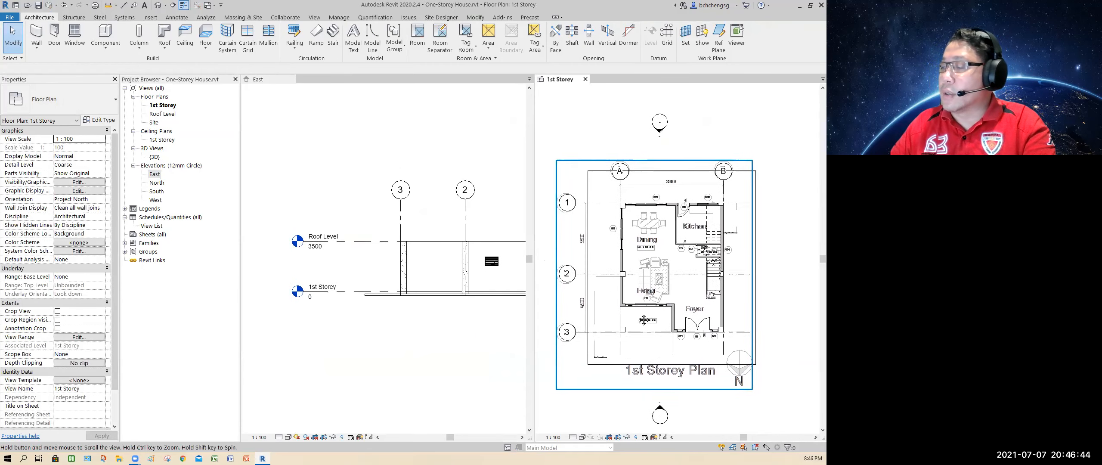
scroll(651, 313, up, 1)
scroll(652, 318, up, 2)
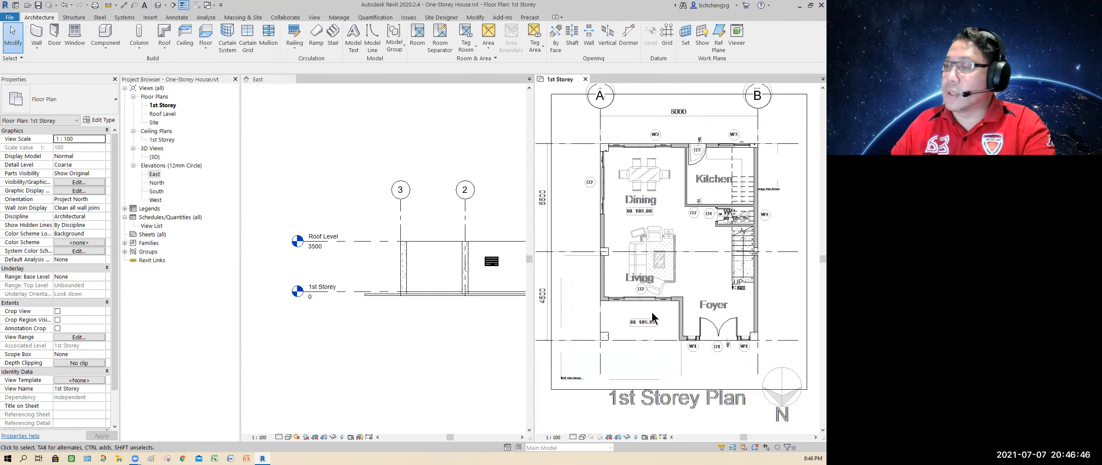
drag(239, 214, 211, 212)
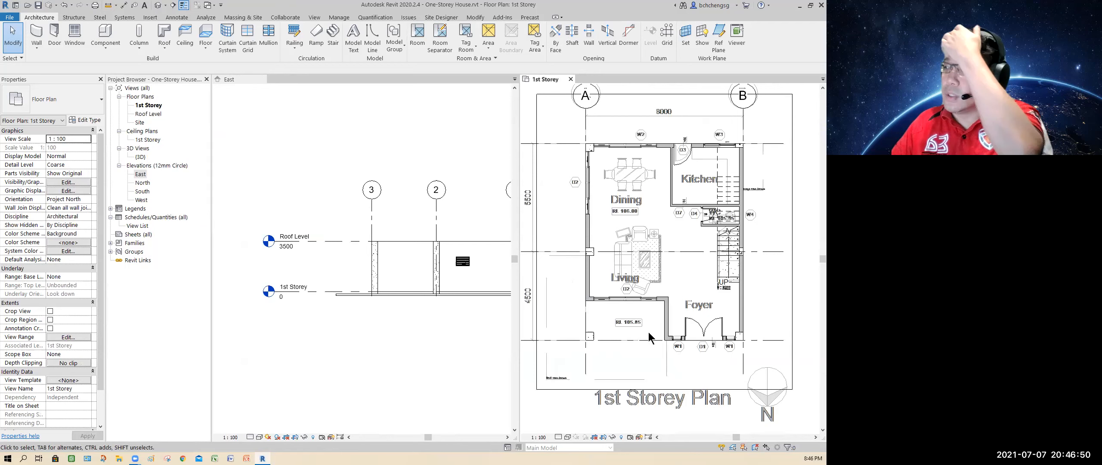
scroll(630, 338, up, 2)
scroll(630, 333, up, 2)
middle_drag(654, 302, 640, 349)
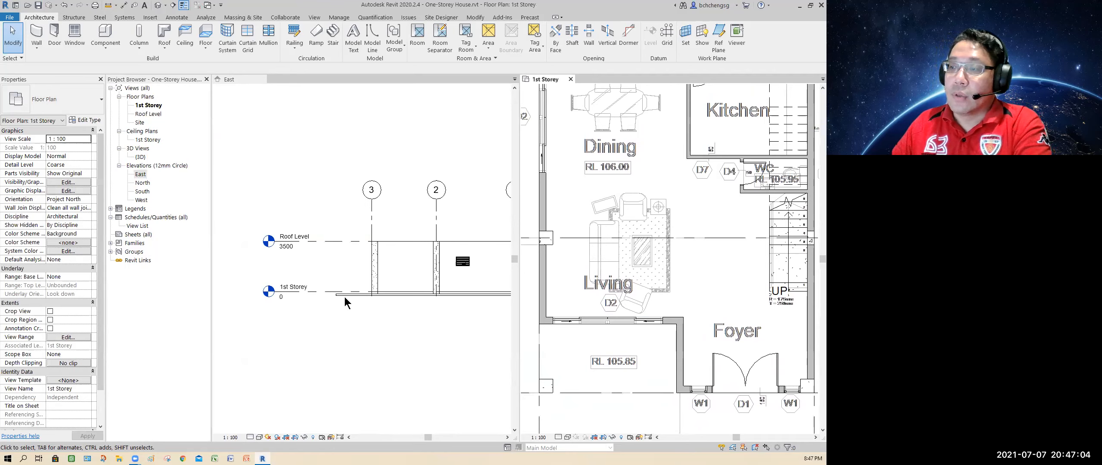
Change the Roof Level and 1st Storey levels in the East elevation to the Circle Head - Shared Datum type.
click(297, 311)
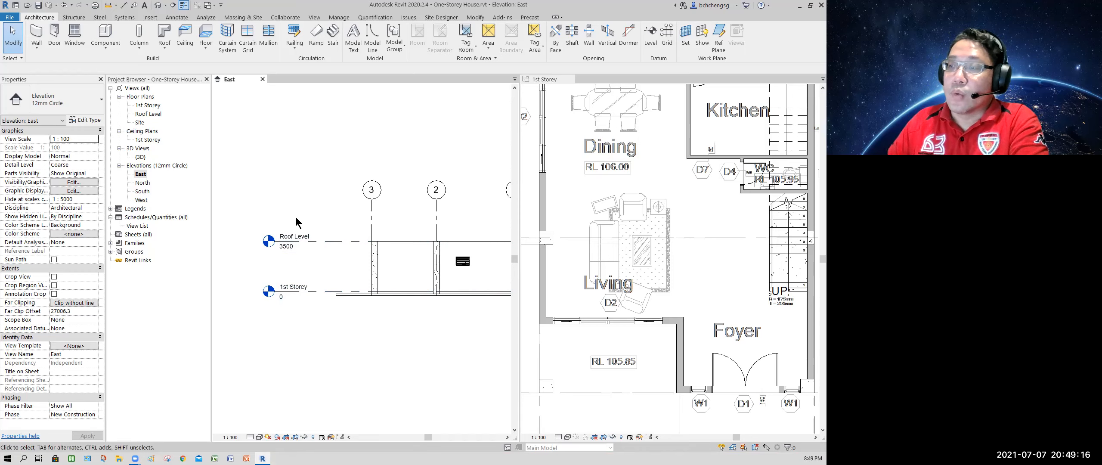
drag(296, 197, 271, 309)
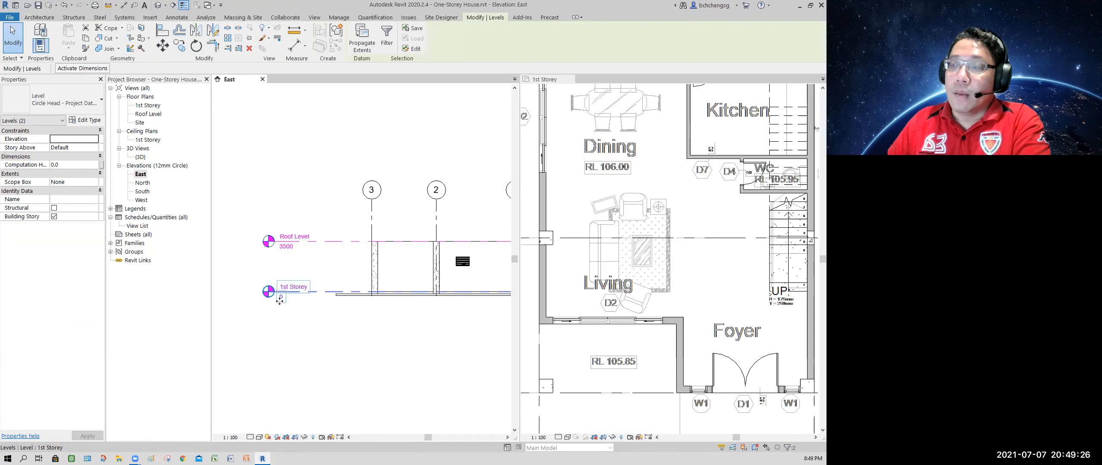
click(73, 113)
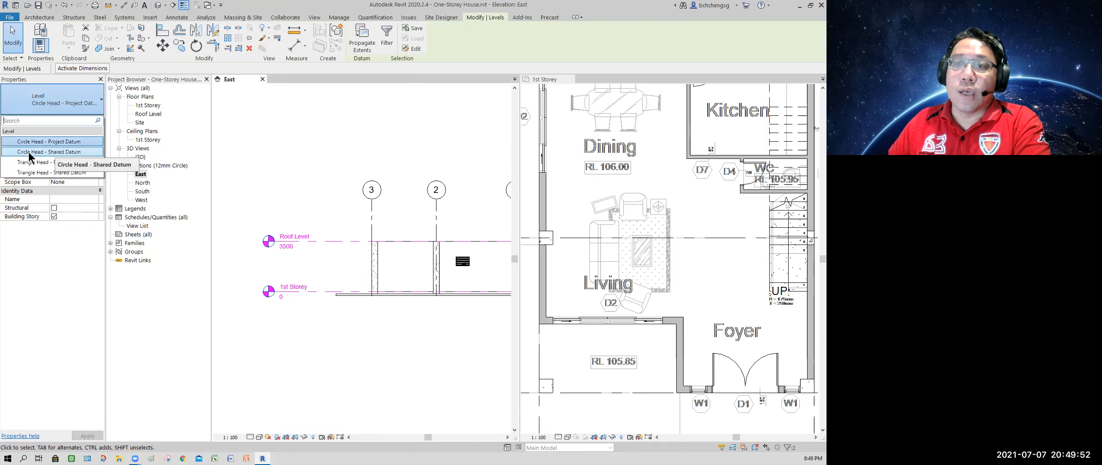
click(58, 151)
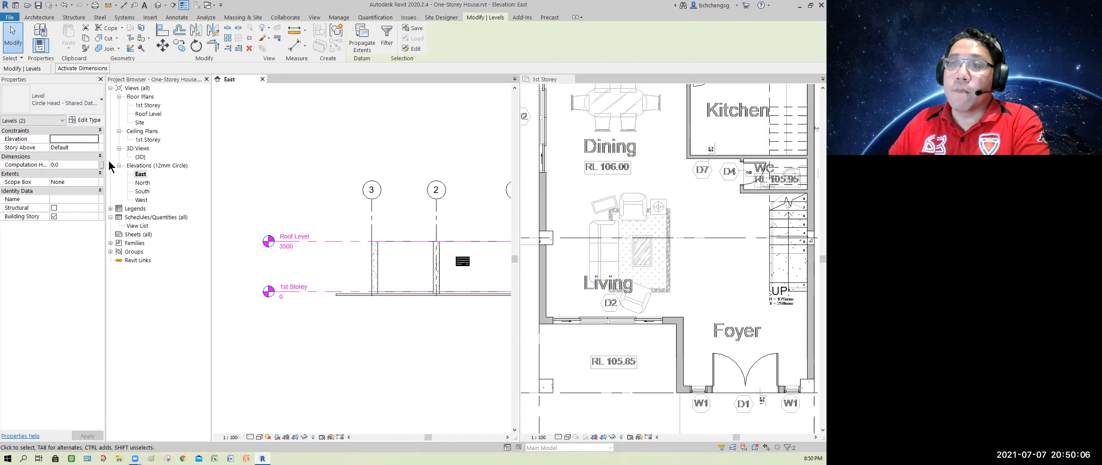
Check the elevation base and the available head symbols in the shared datum level type's properties.
click(82, 121)
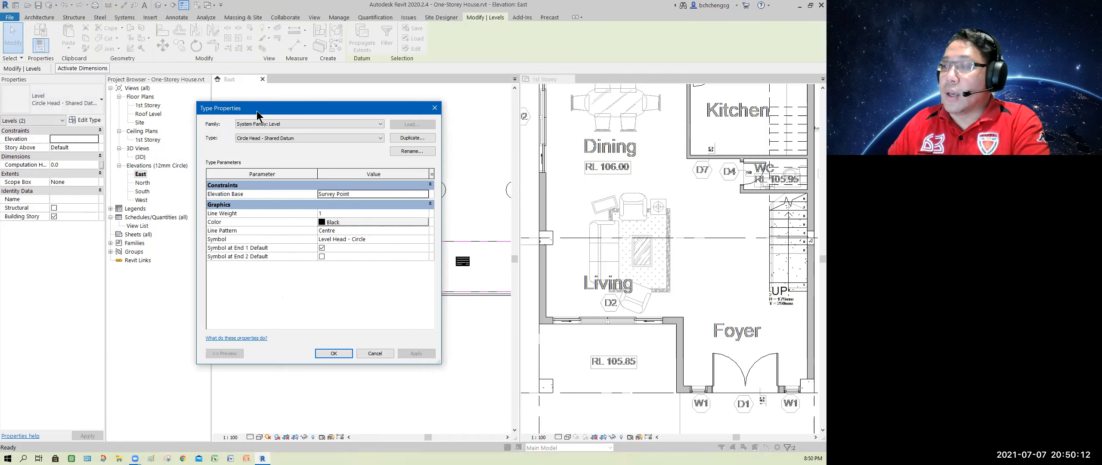
drag(256, 110, 394, 120)
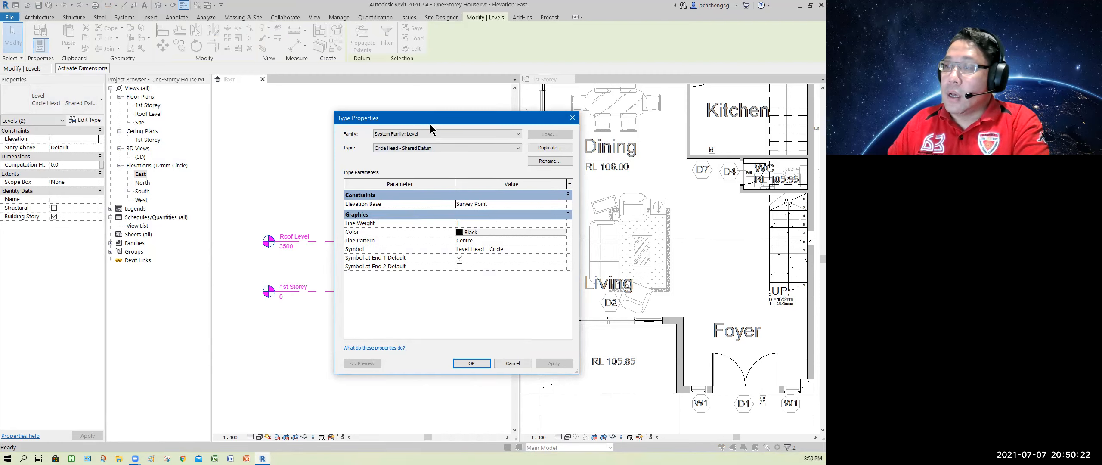
drag(429, 124, 476, 131)
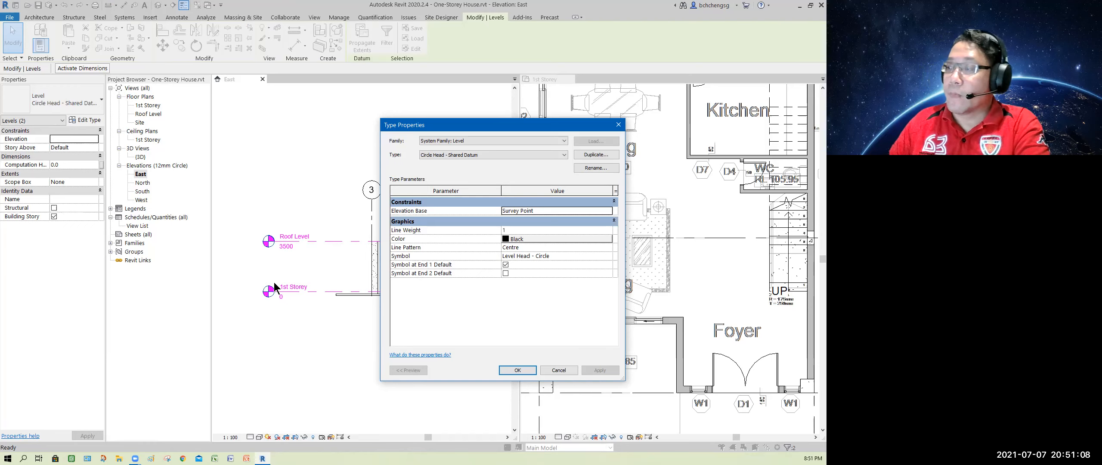
click(517, 257)
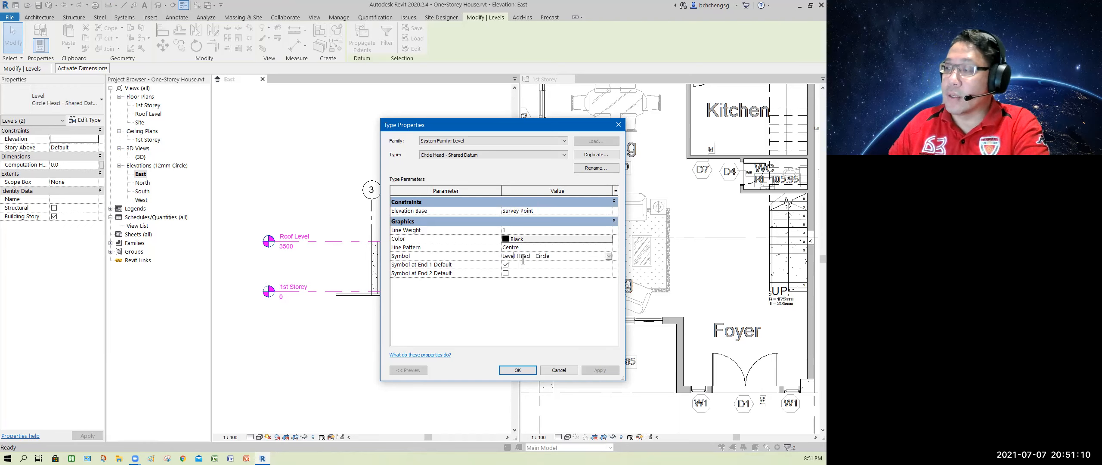
click(608, 255)
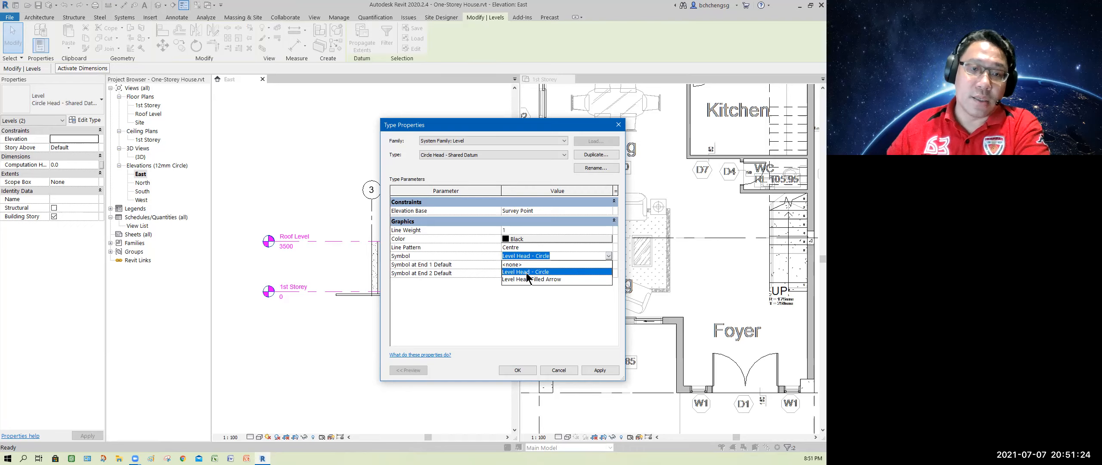
click(538, 304)
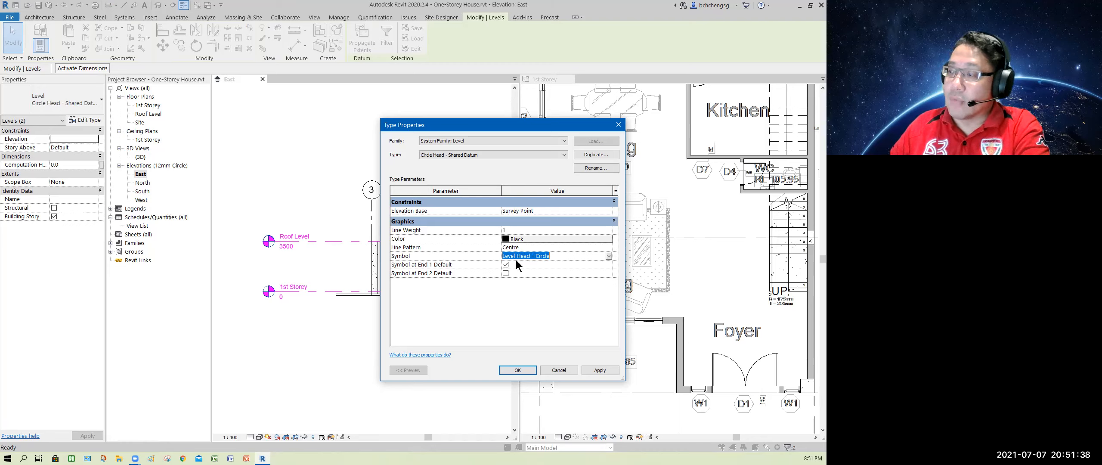
click(556, 369)
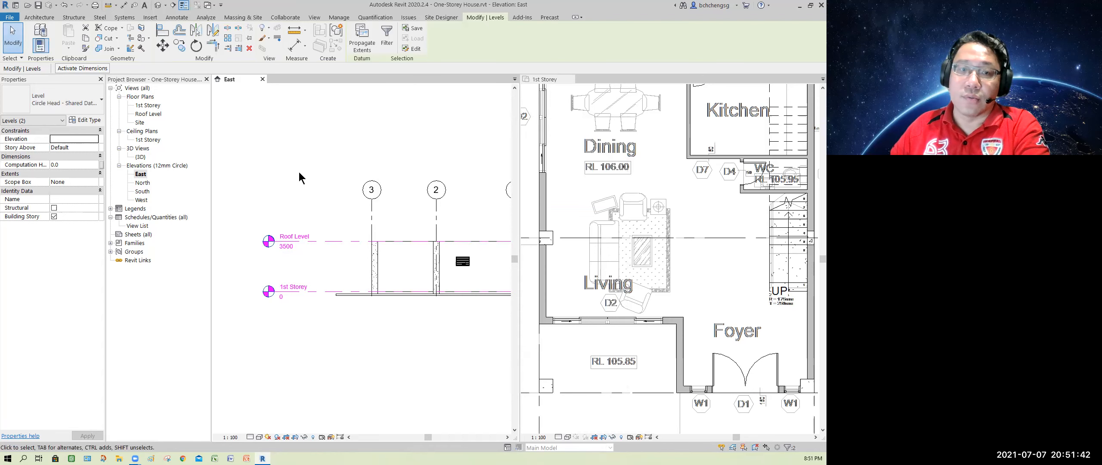
key(Escape)
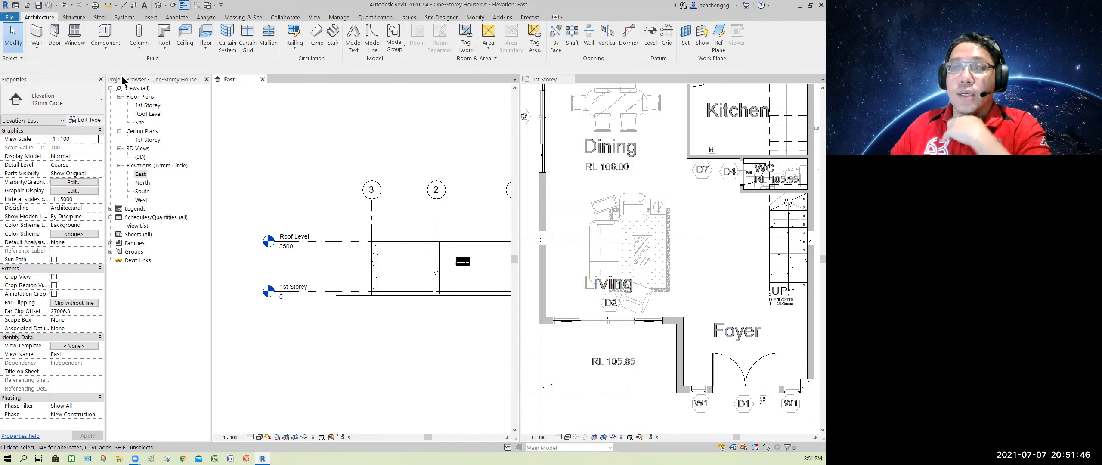
Open the Level Head - Circle annotation symbol family for editing.
click(111, 242)
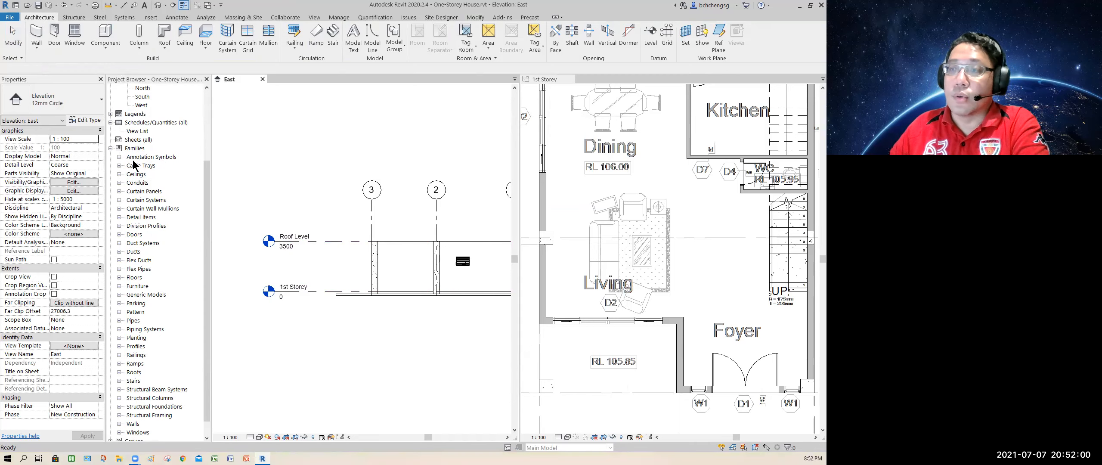
click(119, 156)
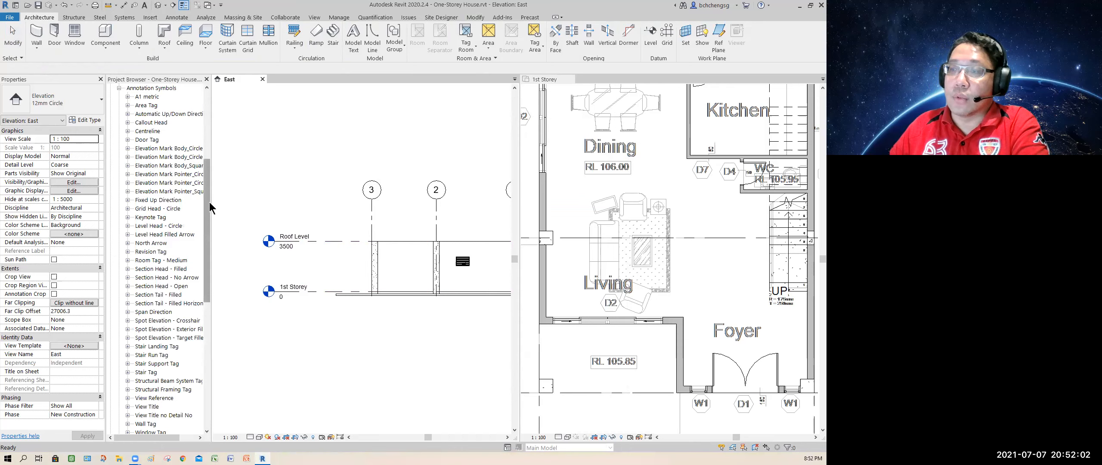
drag(210, 203, 217, 204)
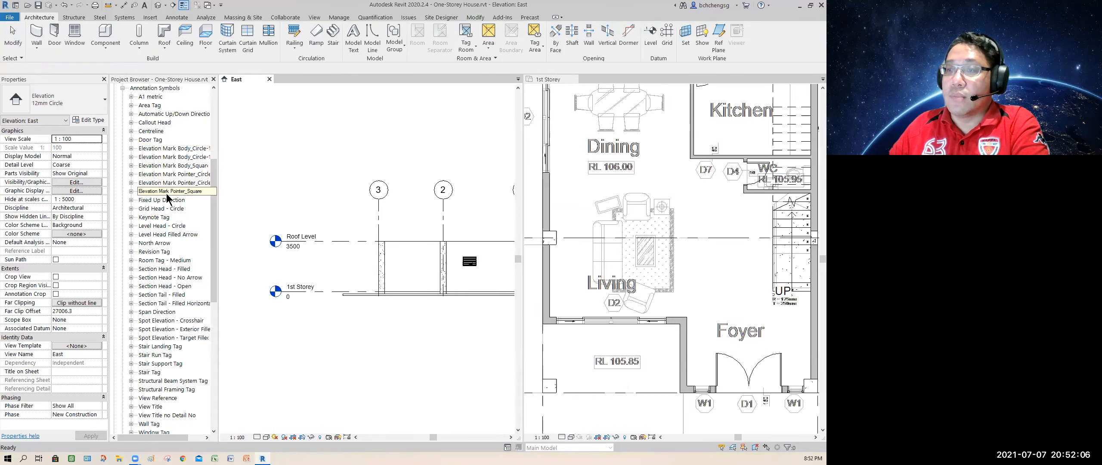
right_click(156, 229)
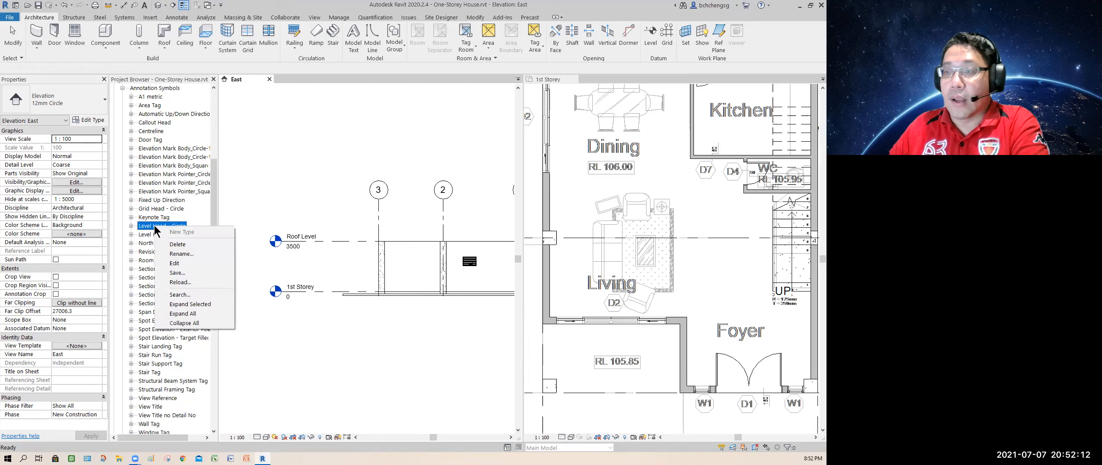
click(175, 264)
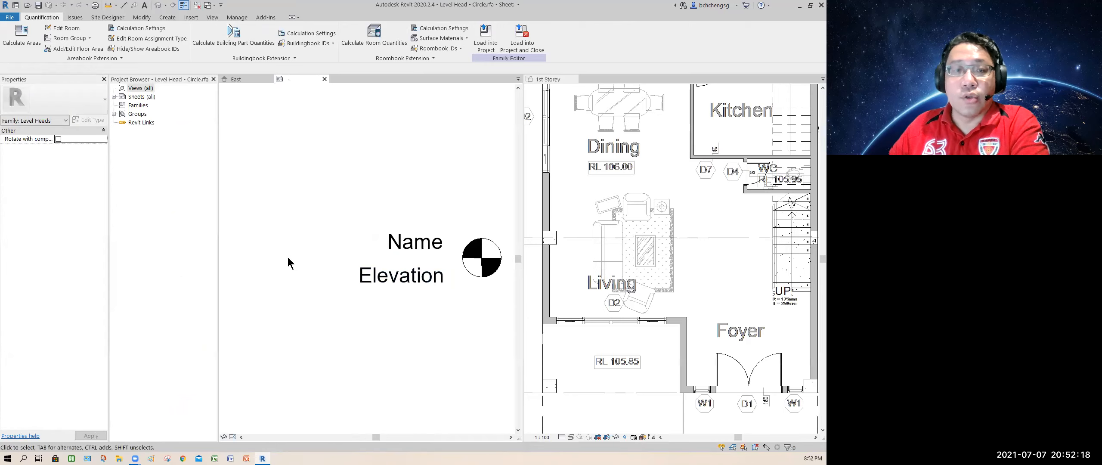
Add the prefix FFL to the Elevation parameter in the level head's elevation label.
middle_drag(349, 226, 324, 191)
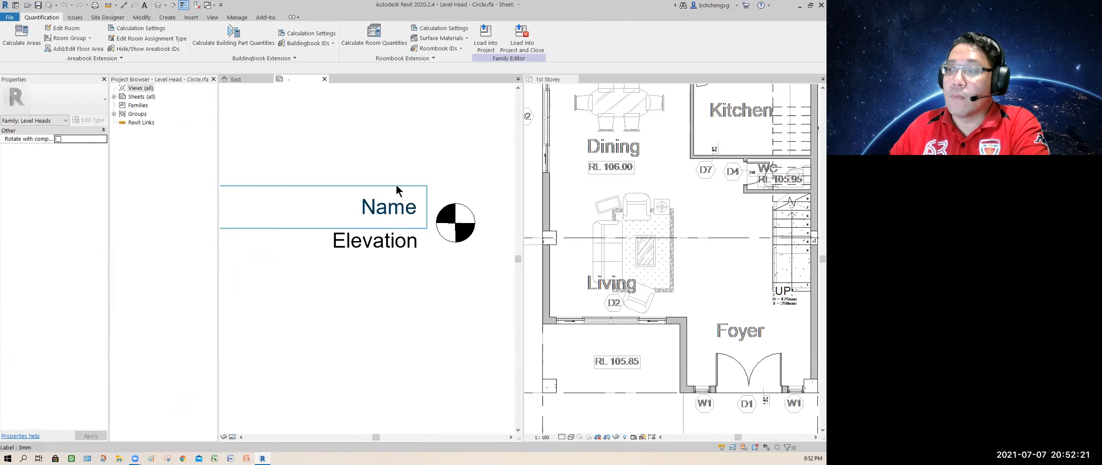
click(337, 245)
scroll(340, 283, down, 1)
middle_drag(340, 282, 359, 280)
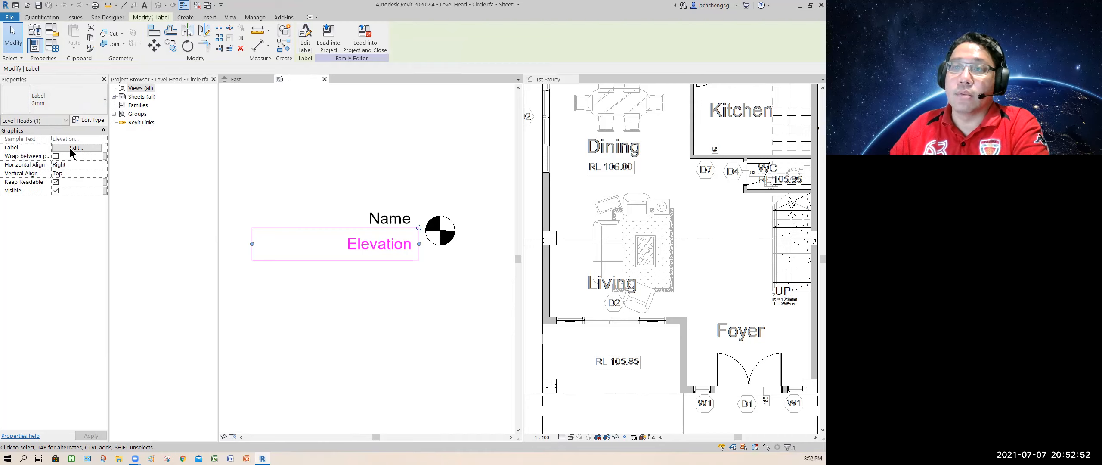
click(304, 47)
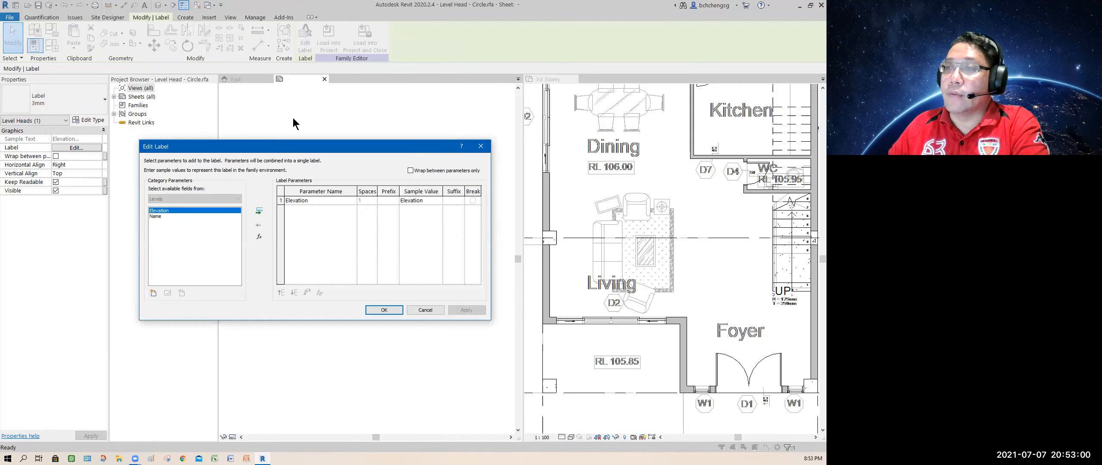
drag(289, 150, 265, 159)
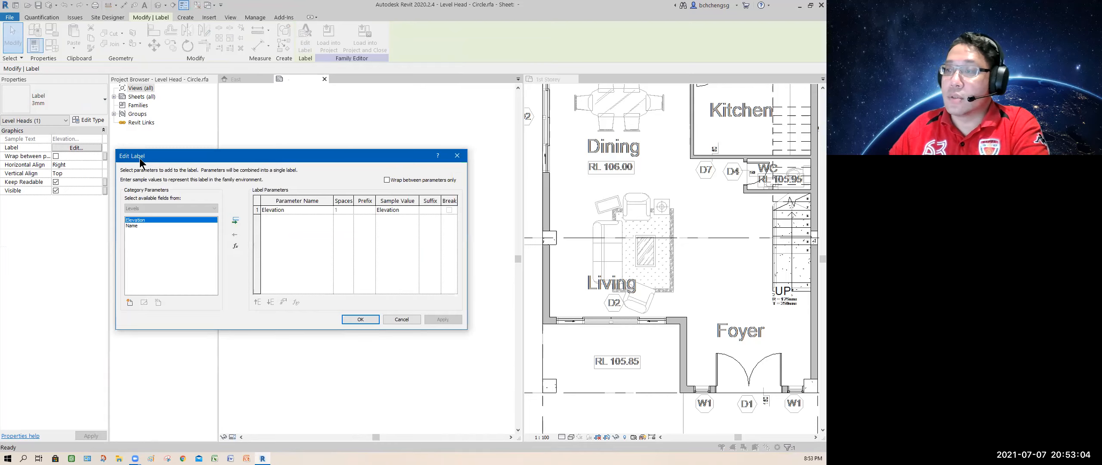
drag(289, 154, 264, 143)
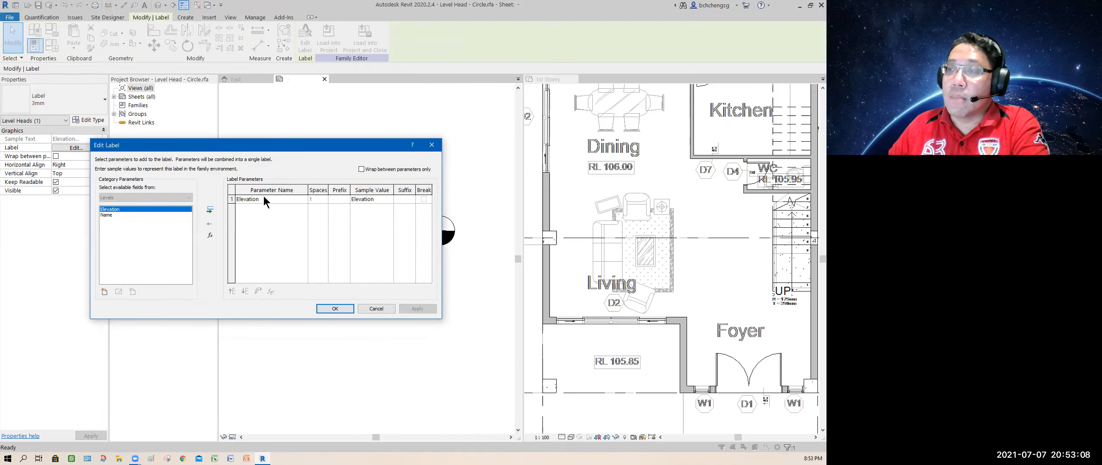
click(237, 200)
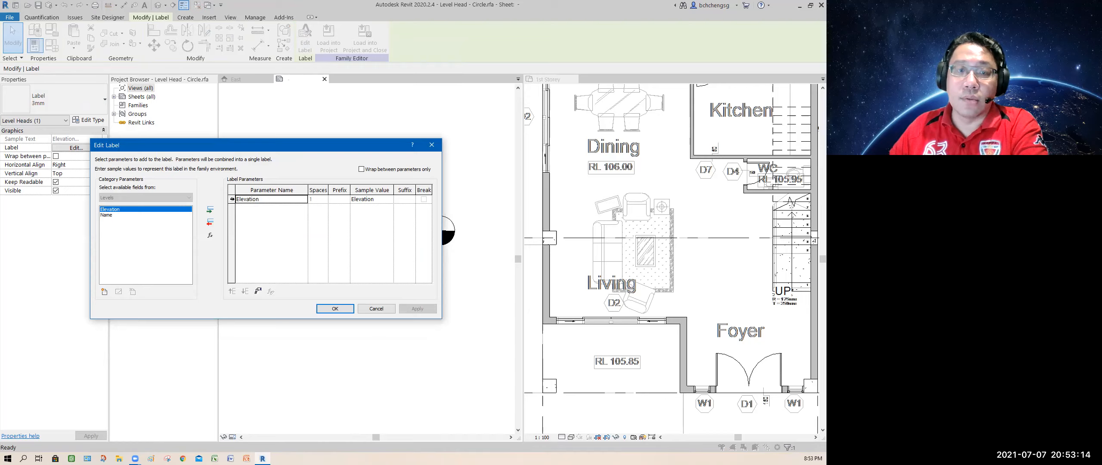
click(231, 199)
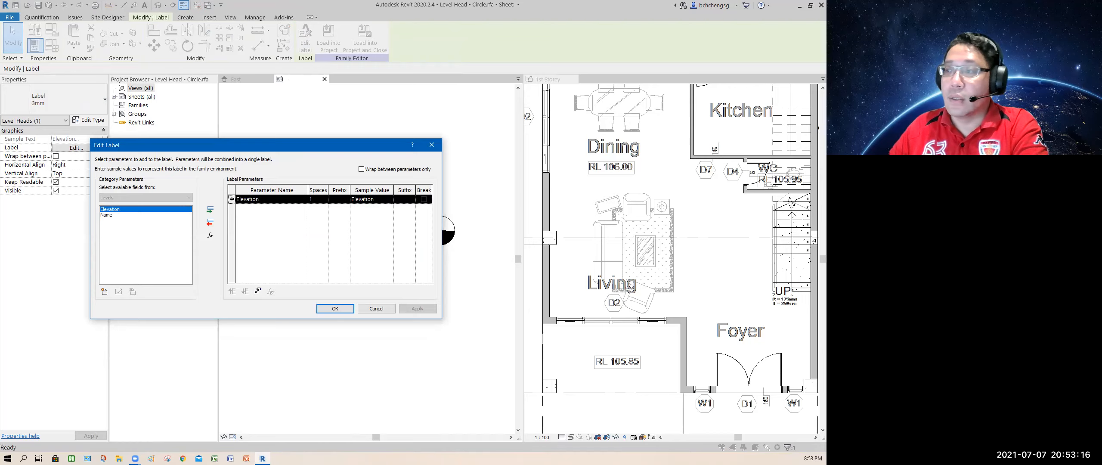
click(340, 198)
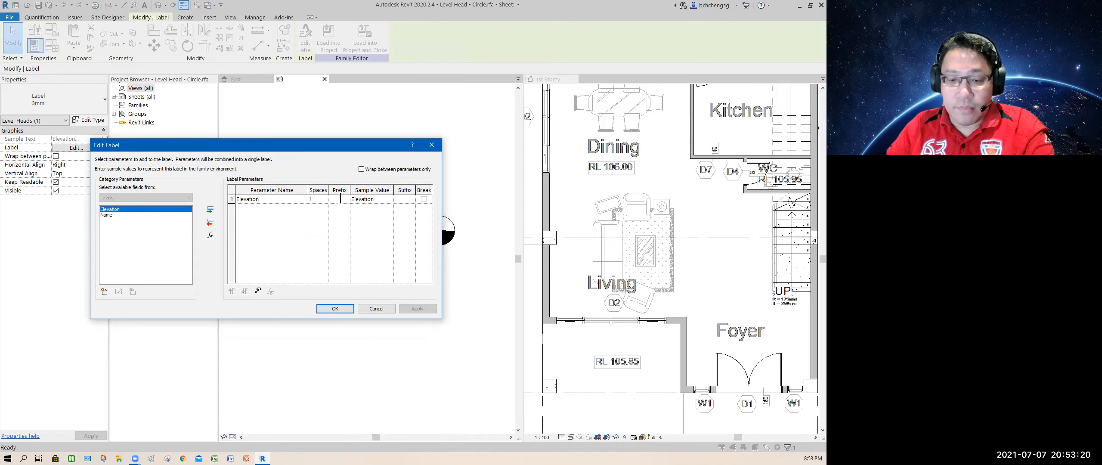
text(FFL)
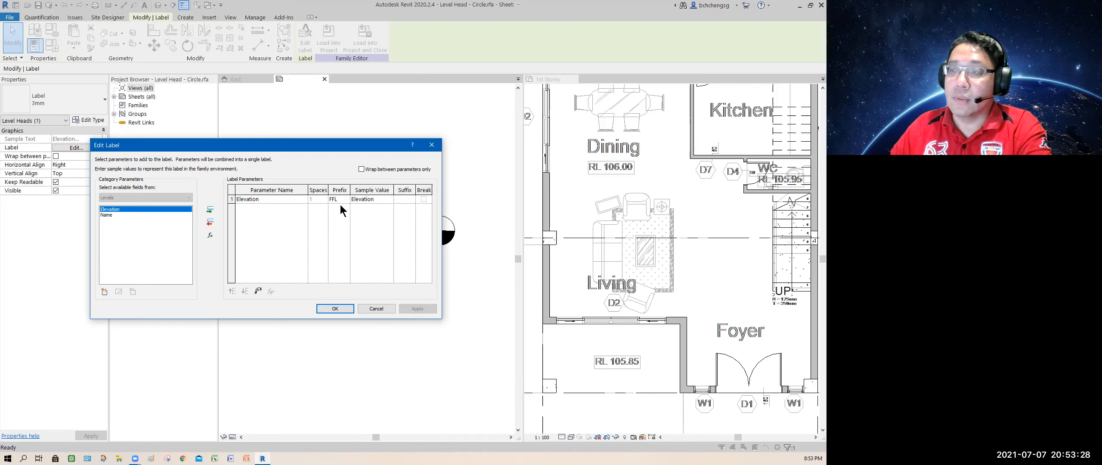
Override the project settings in the Elevation parameter's format with meters and 2 decimal places, and apply the label changes.
click(258, 291)
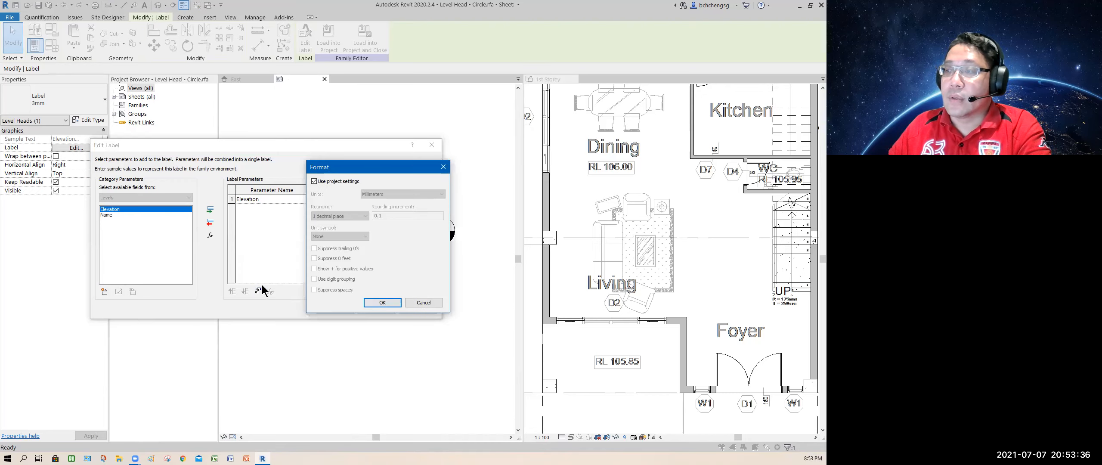
drag(345, 168, 254, 210)
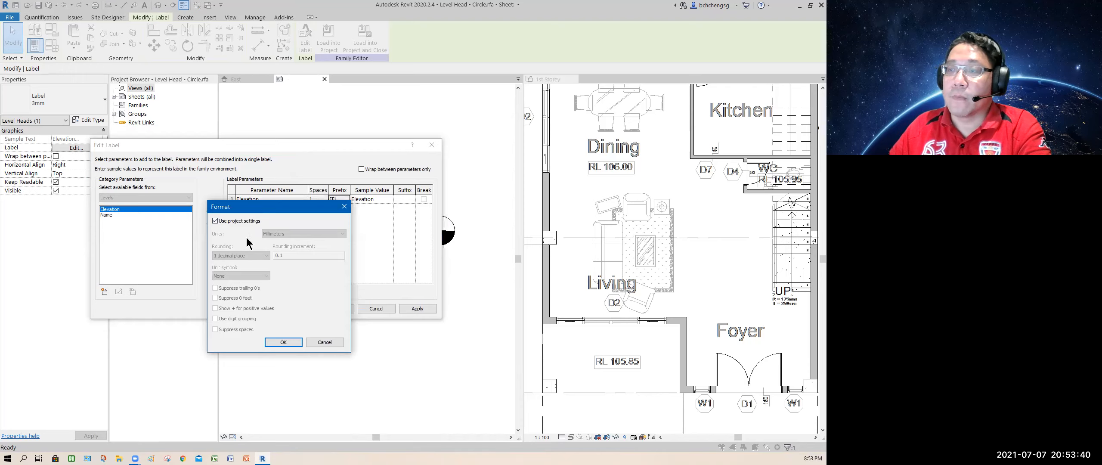
click(215, 222)
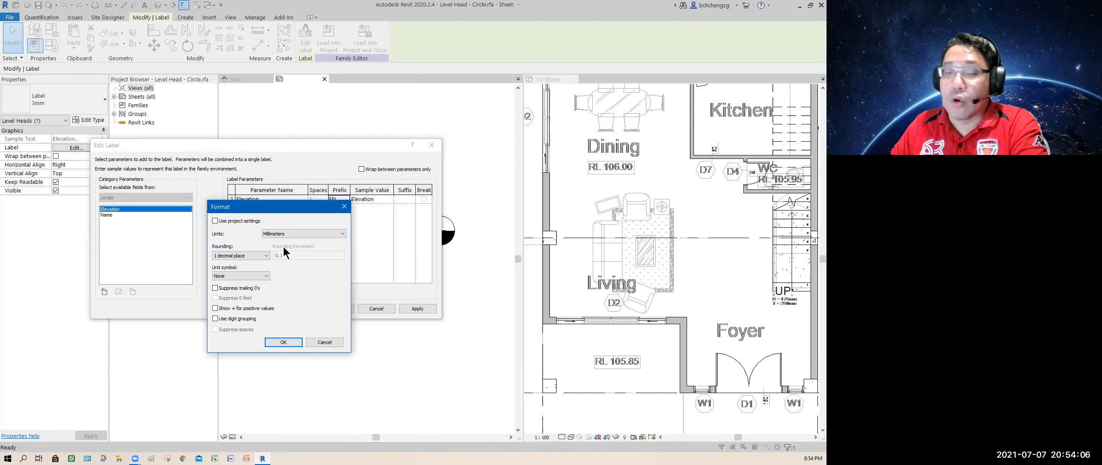
click(340, 233)
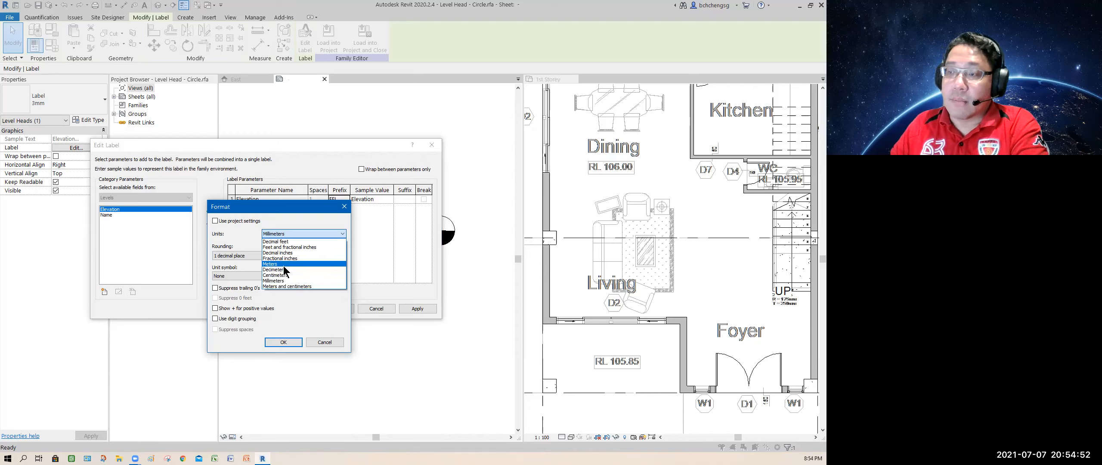
click(283, 265)
click(266, 255)
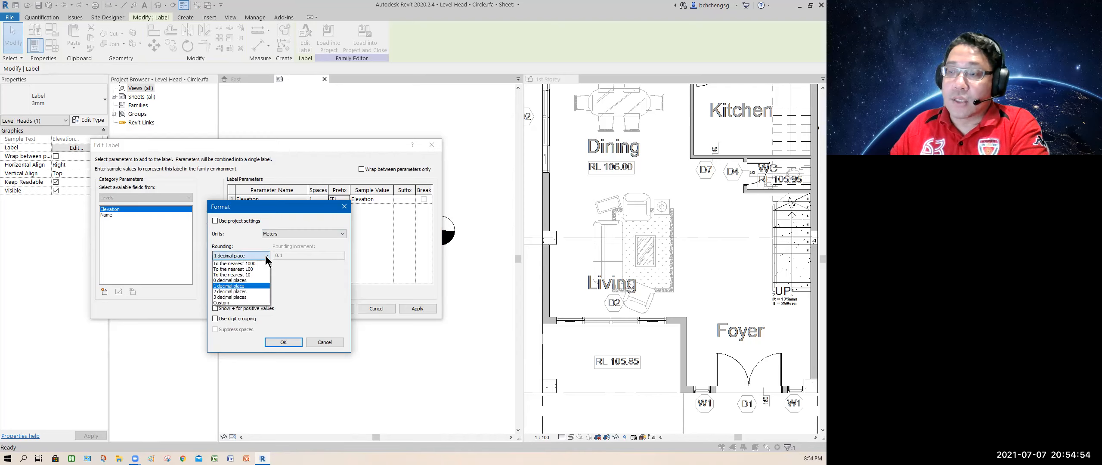
click(239, 291)
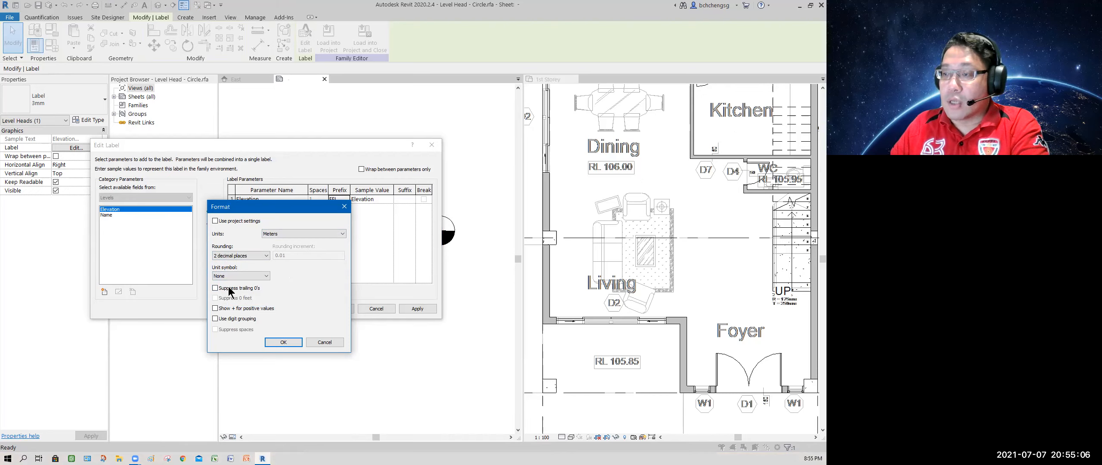
click(280, 341)
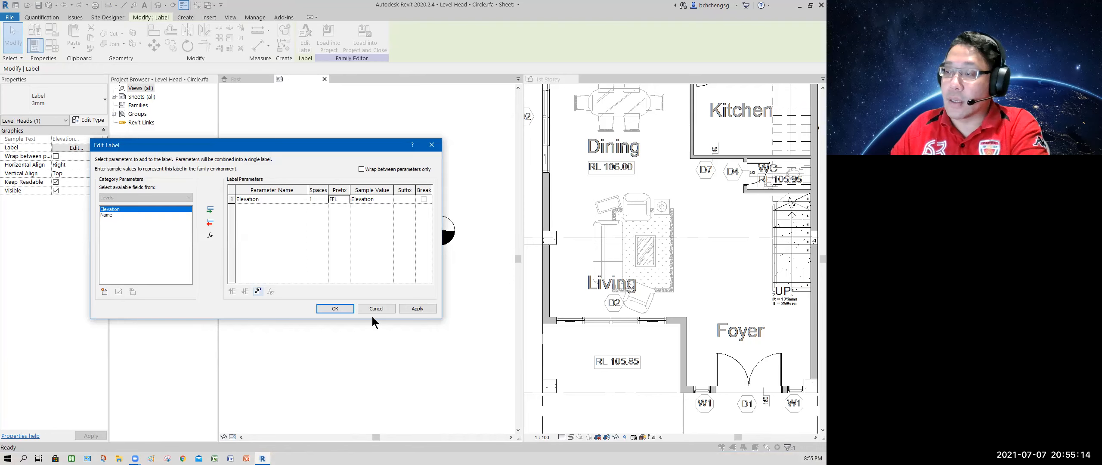
click(417, 308)
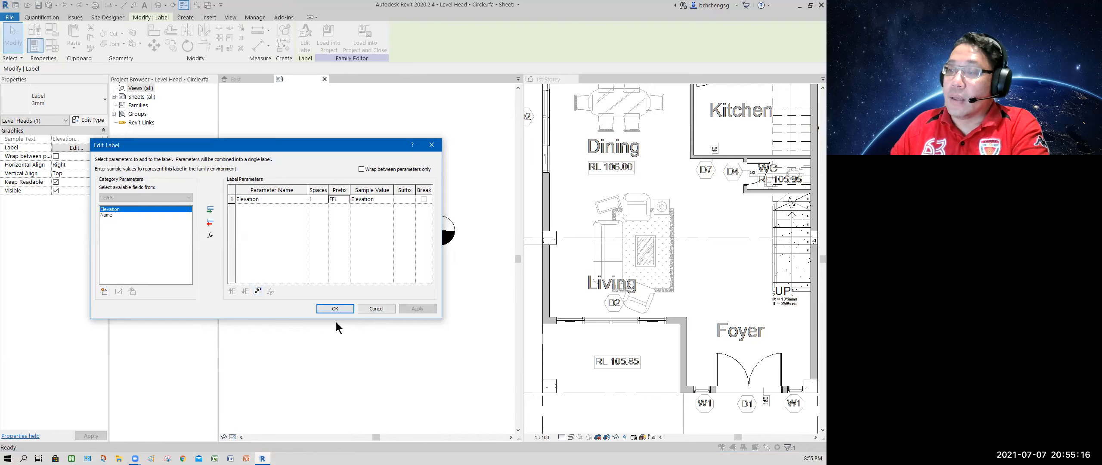
click(334, 308)
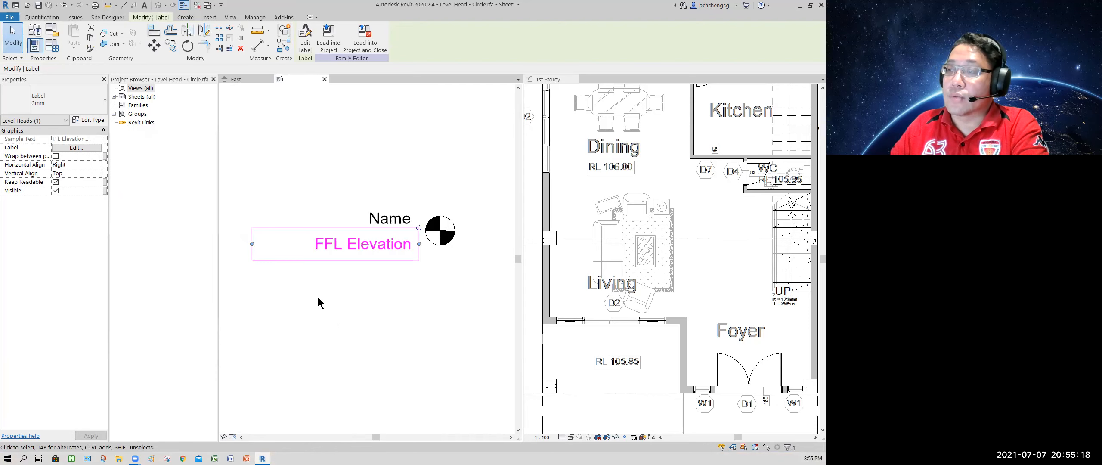
click(331, 265)
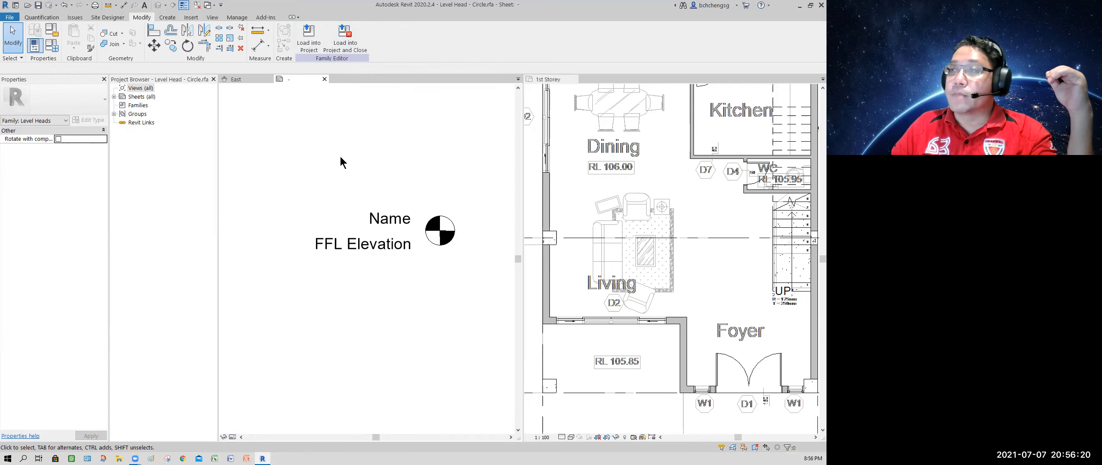
Load the level head family into the project, overwriting the existing version and its parameter values, and close the family without saving it.
click(309, 37)
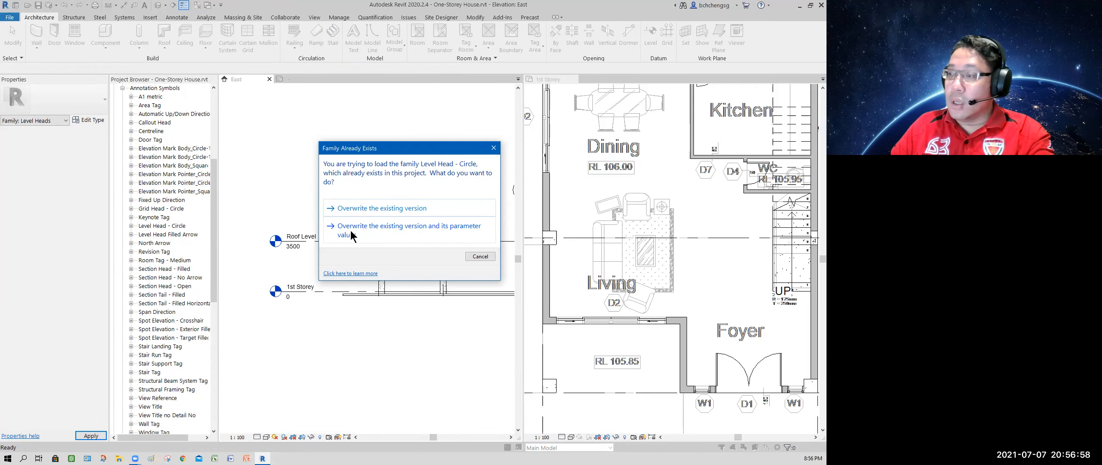
click(380, 229)
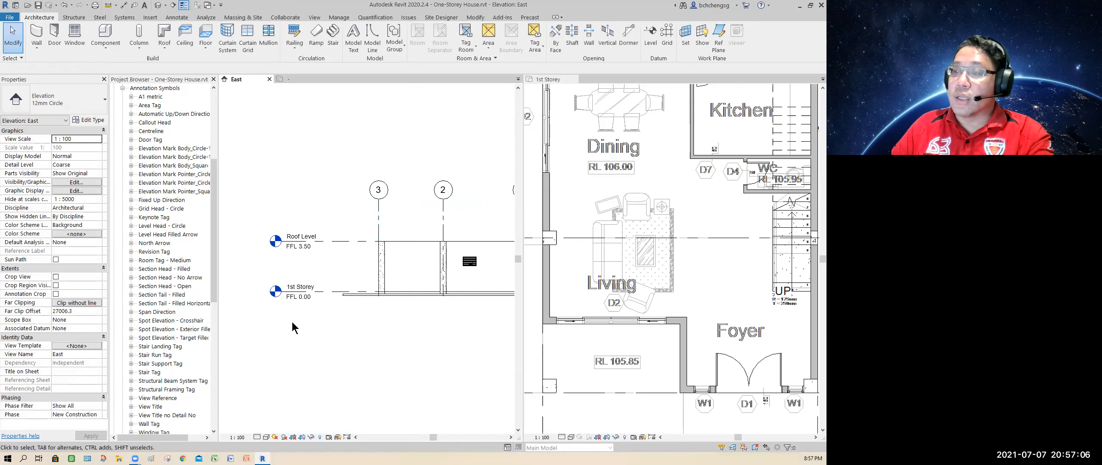
scroll(265, 261, up, 3)
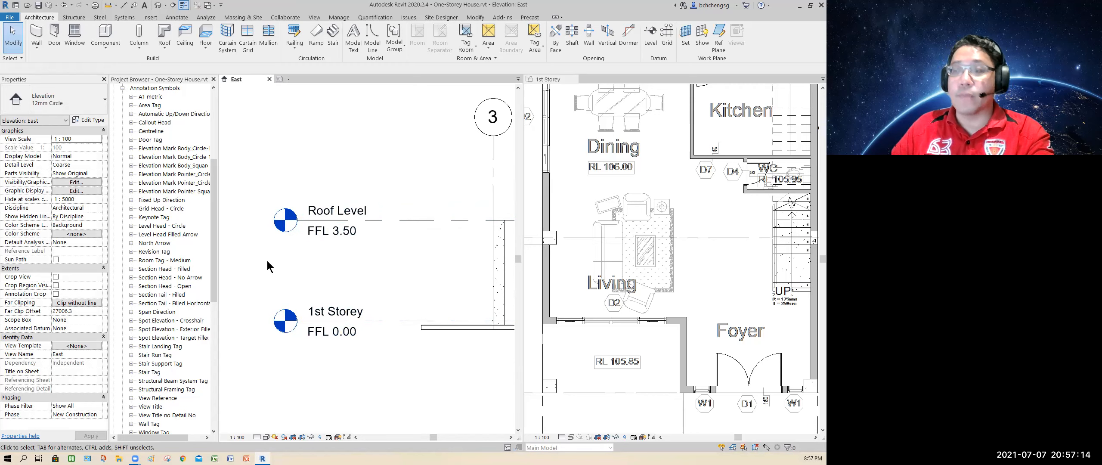
click(298, 79)
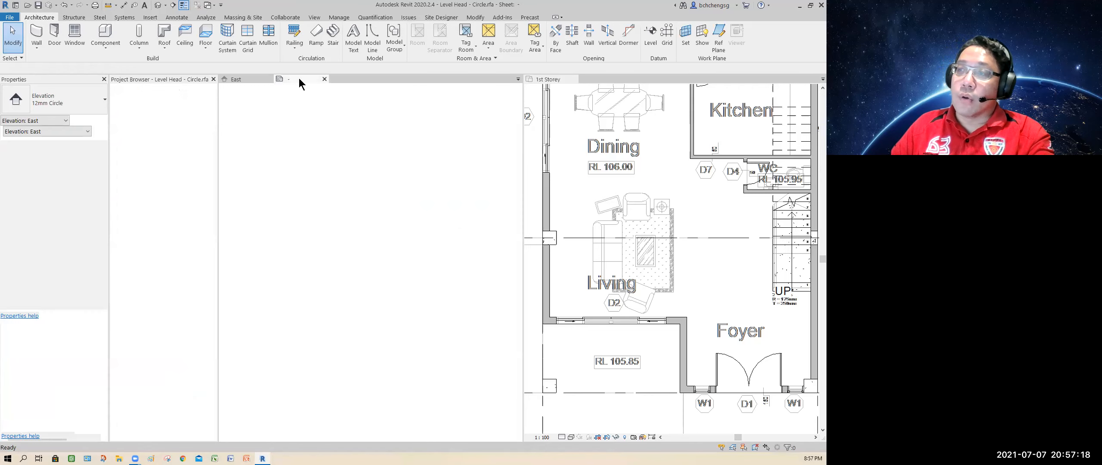
click(323, 79)
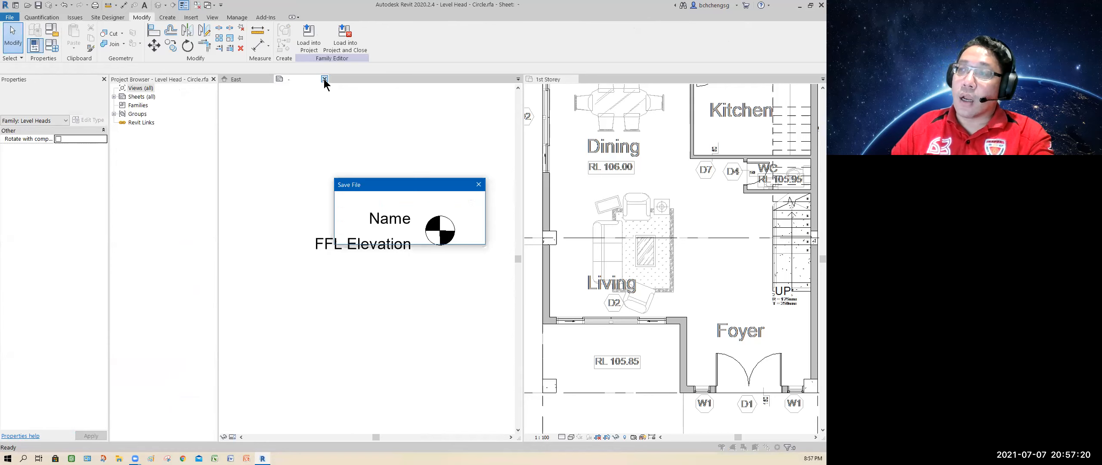
click(431, 235)
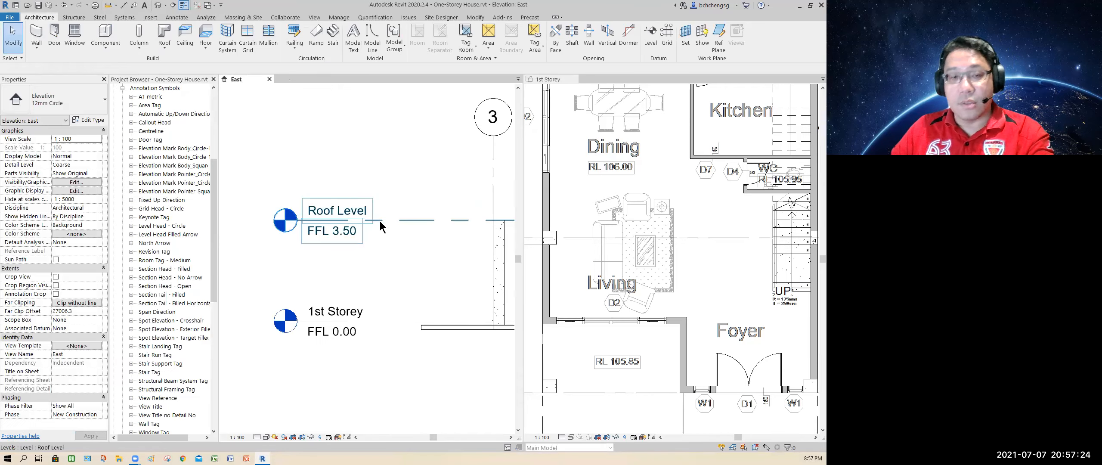
Collapse the Annotation Symbols category in the project's family list.
click(122, 87)
click(383, 263)
scroll(384, 263, down, 2)
middle_drag(395, 267, 378, 274)
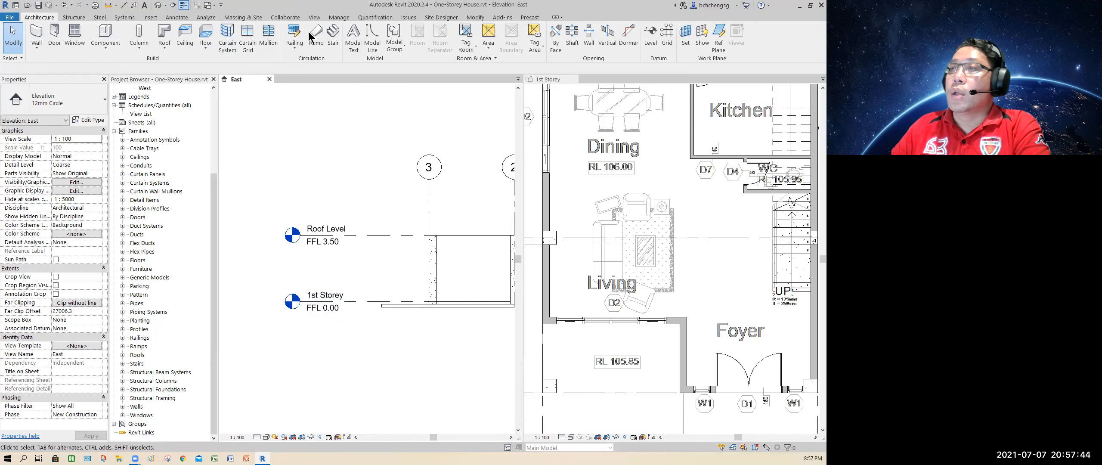
Relocate the project vertically upward by 106000 mm in the East elevation, and bring the level heads back into view.
click(338, 18)
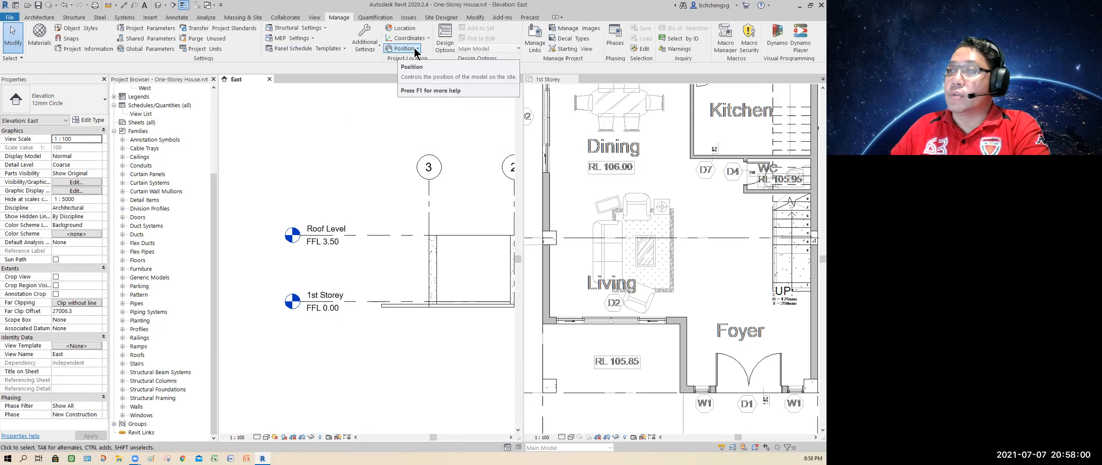
click(415, 48)
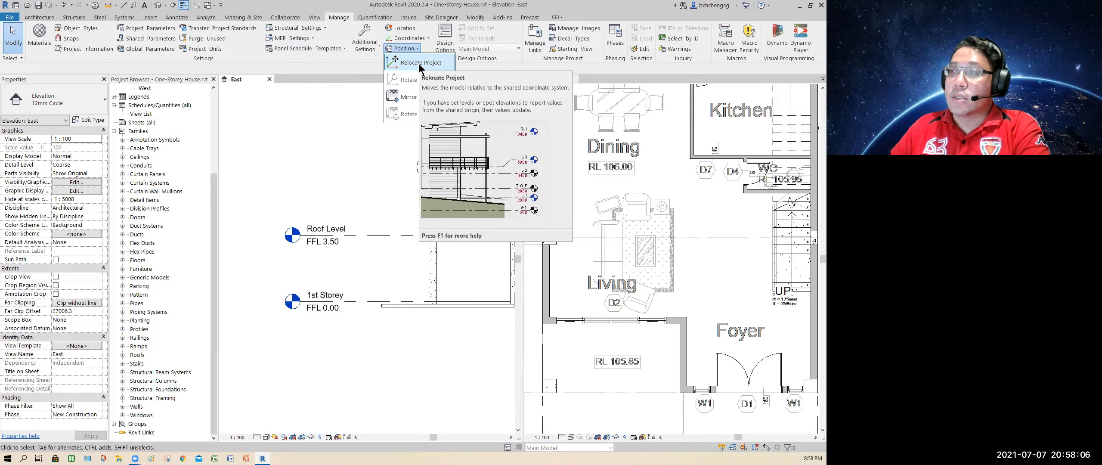
click(419, 64)
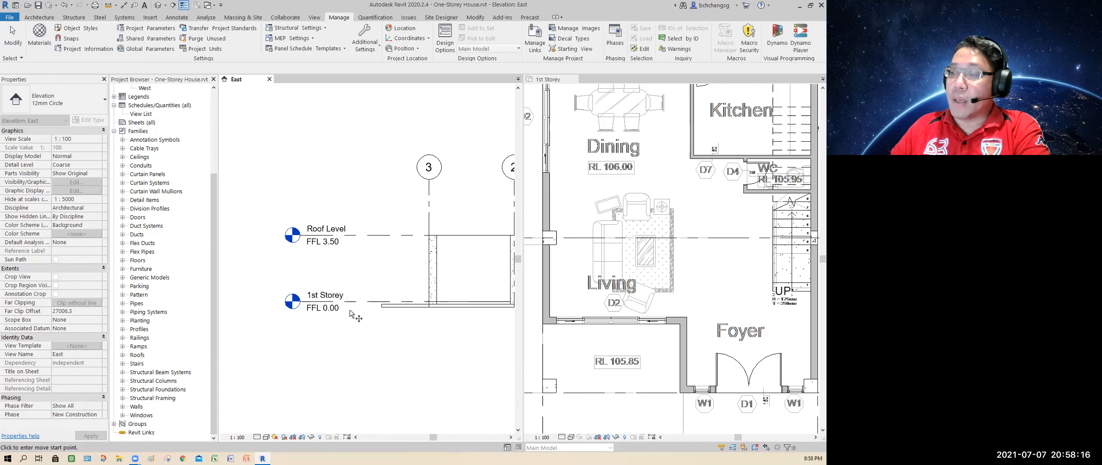
click(372, 342)
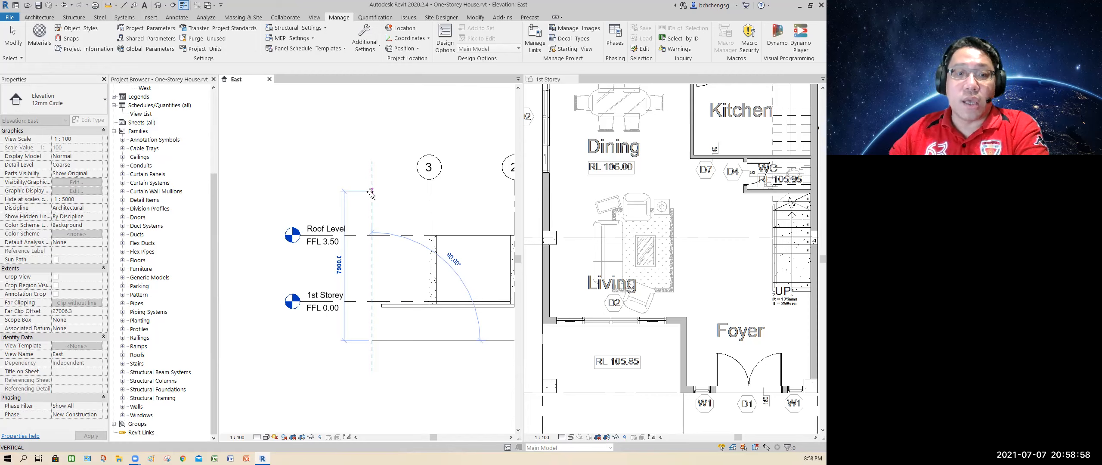
text(1)
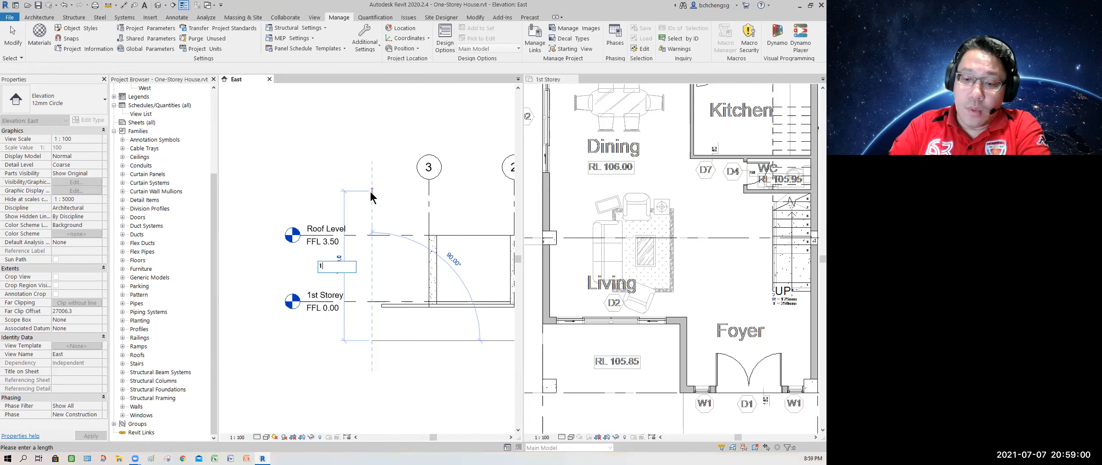
text(06000)
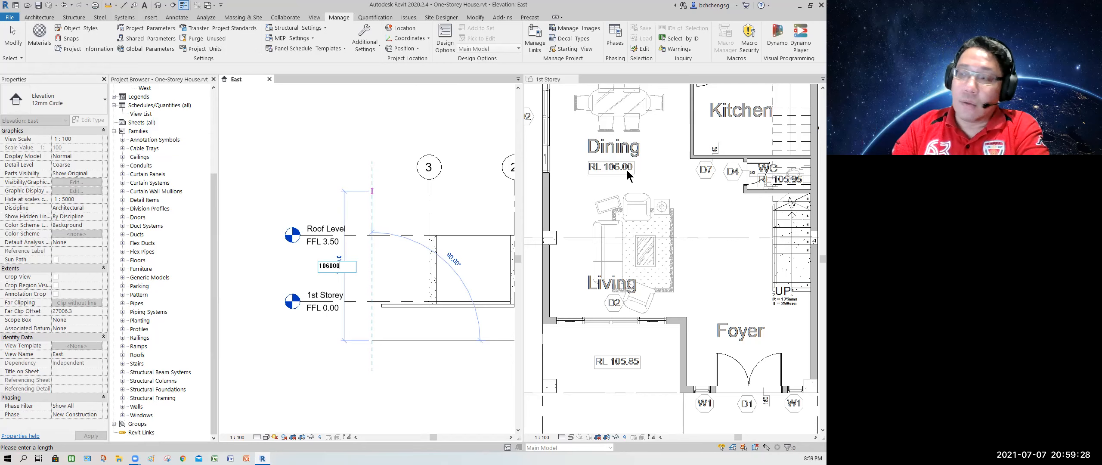
key(Return)
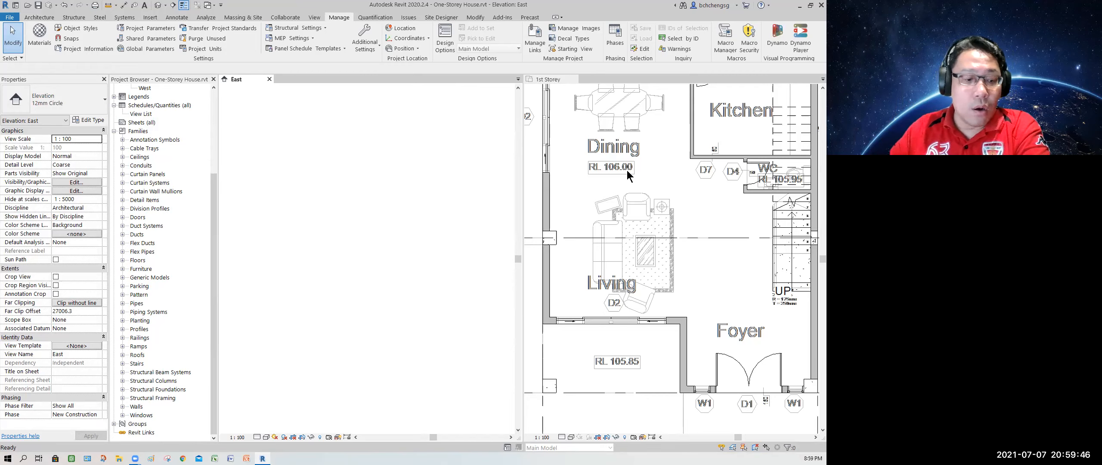
key(z)
key(a)
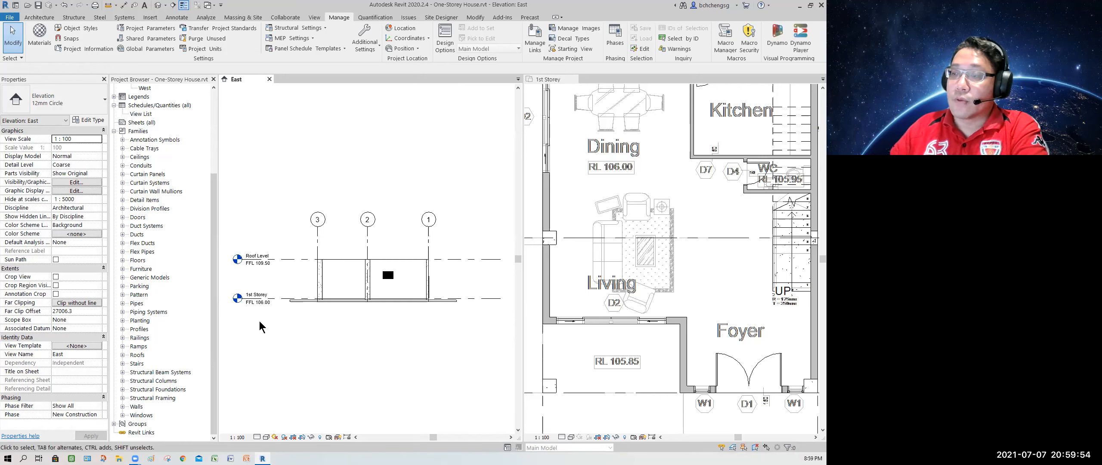
scroll(254, 307, up, 5)
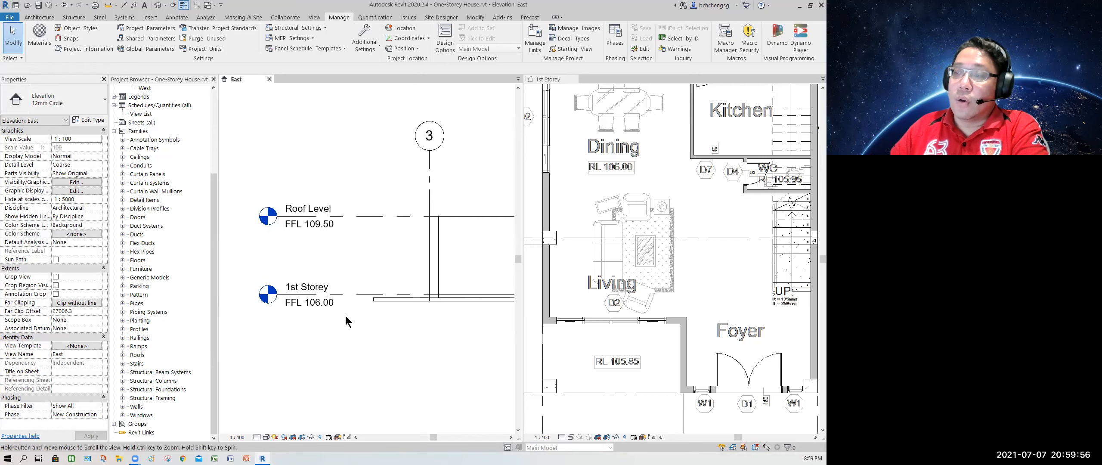